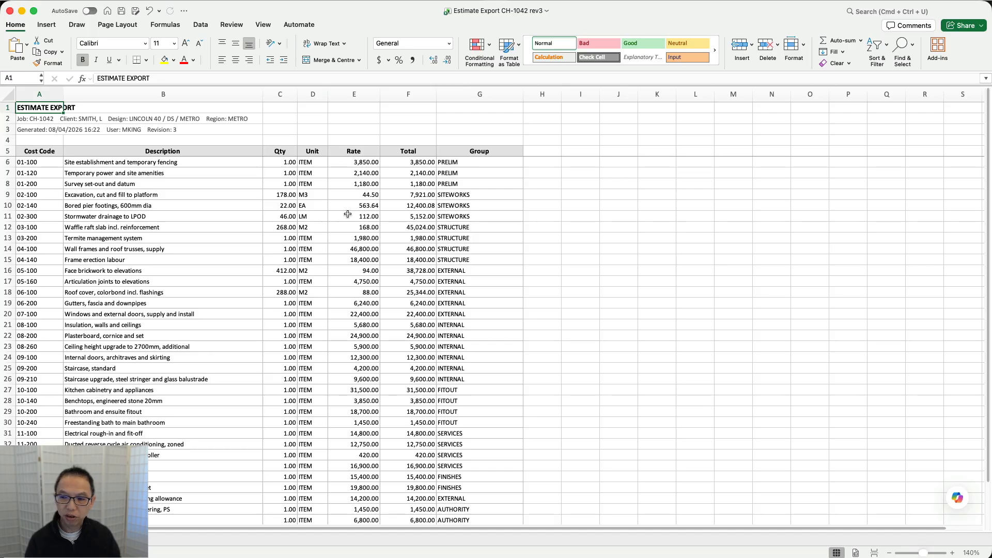
Switch to the Word tender document, read its cover and Tender Summary, and bring up the two Excel base price lists for comparison
{"action": "key", "text": "super+Tab"}
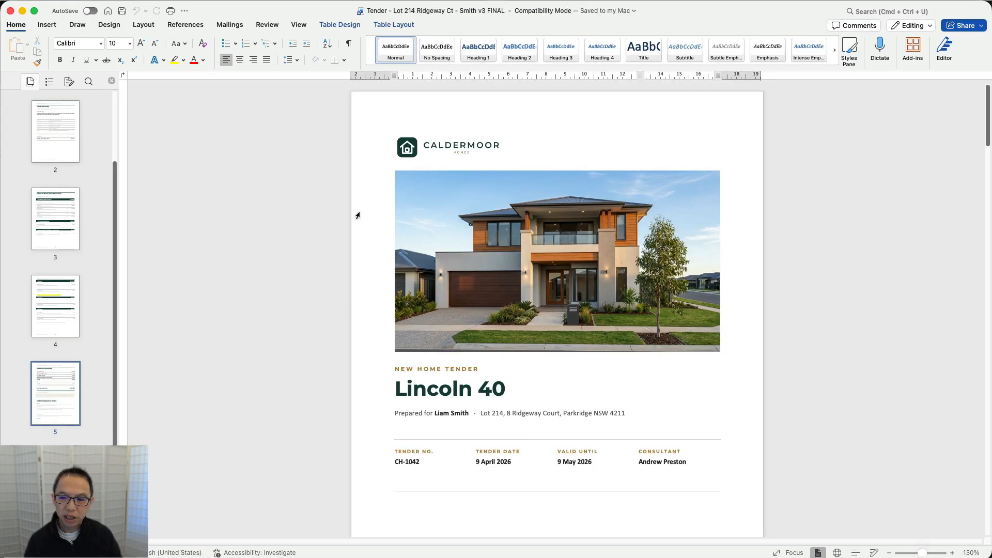
{"action": "scroll", "coordinate": [357, 216], "scroll_direction": "down", "scroll_amount": 10}
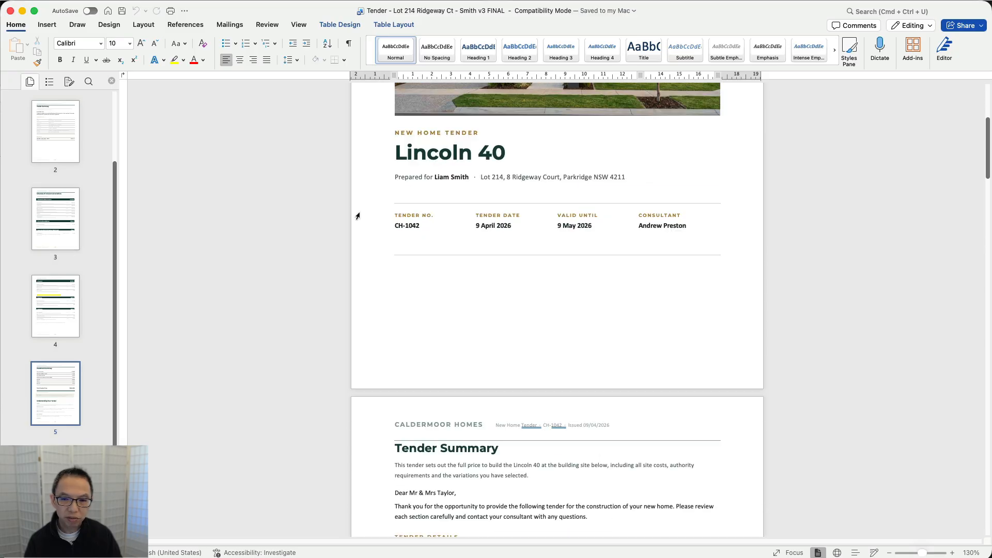
{"action": "scroll", "coordinate": [358, 215], "scroll_direction": "down", "scroll_amount": 5}
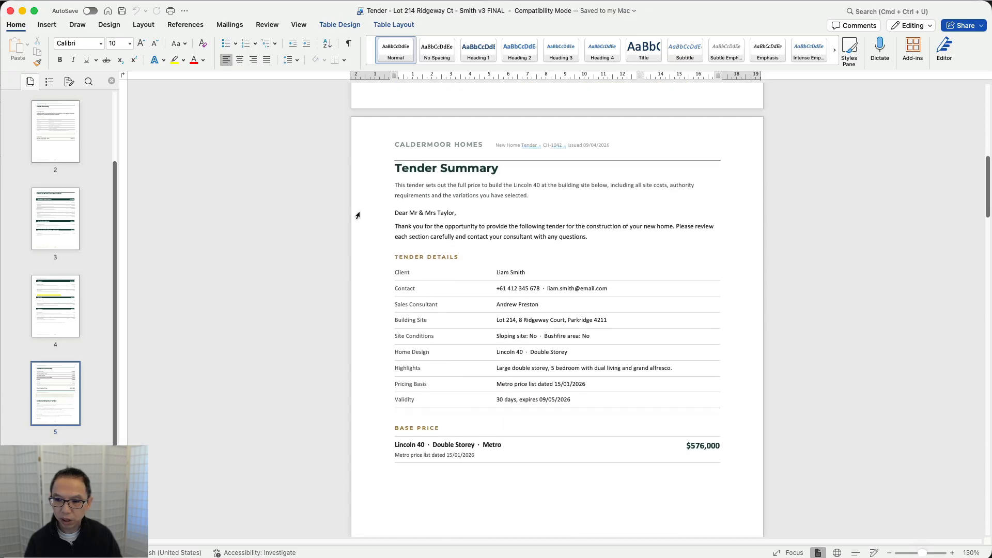
{"action": "key", "text": "super+Tab"}
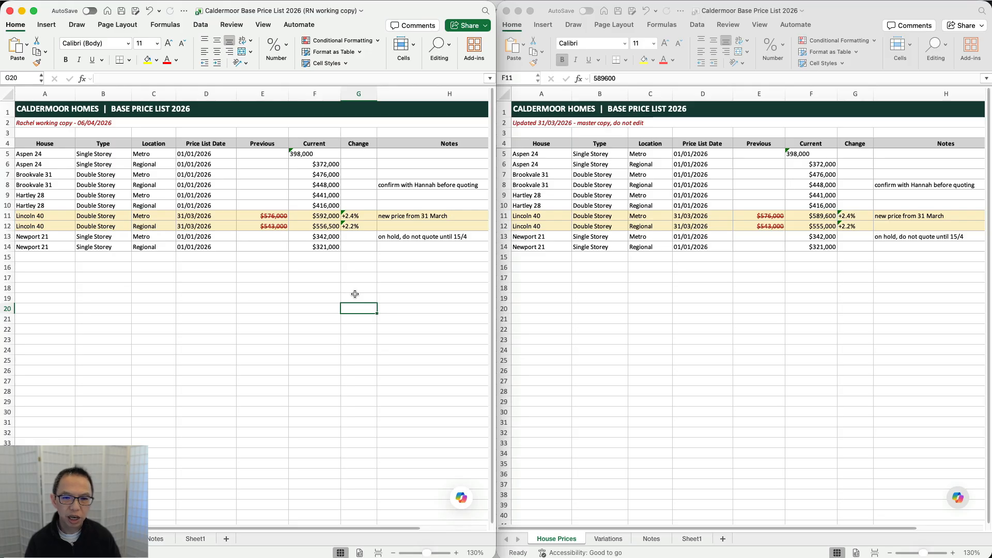
Switch to the Tender Engine record CH-1042 and view the list of clients that can be added to it
{"action": "key", "text": "super+Tab"}
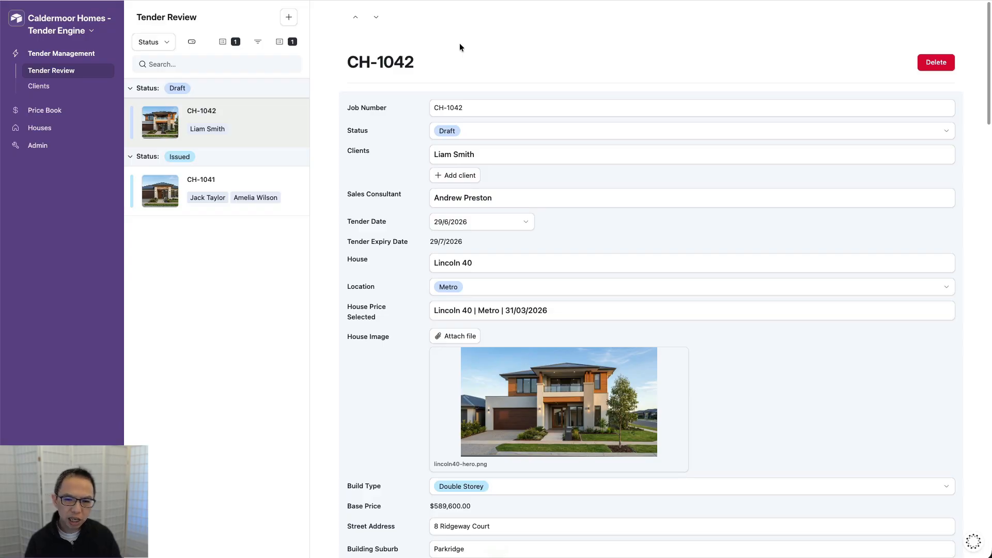
{"action": "left_click", "coordinate": [451, 175]}
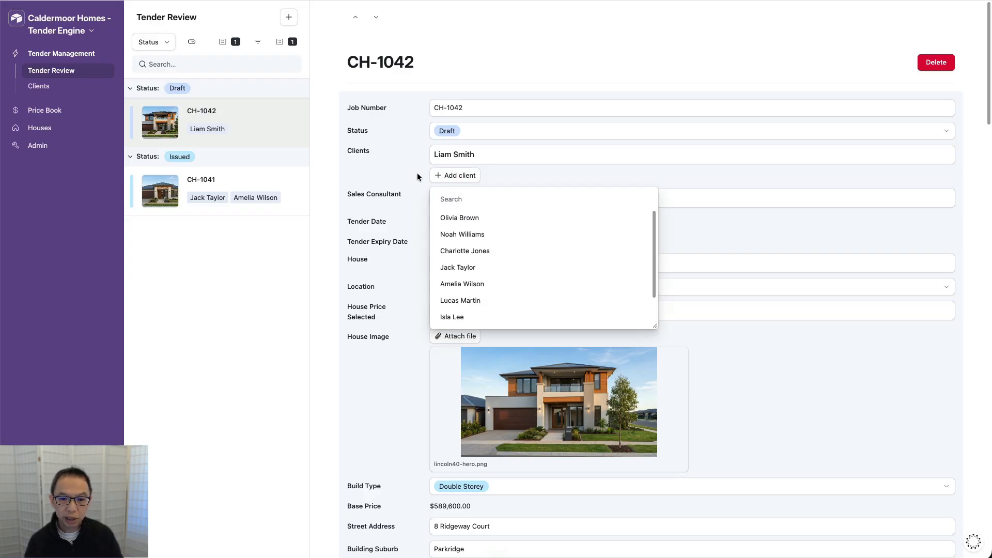
{"action": "left_click", "coordinate": [401, 171]}
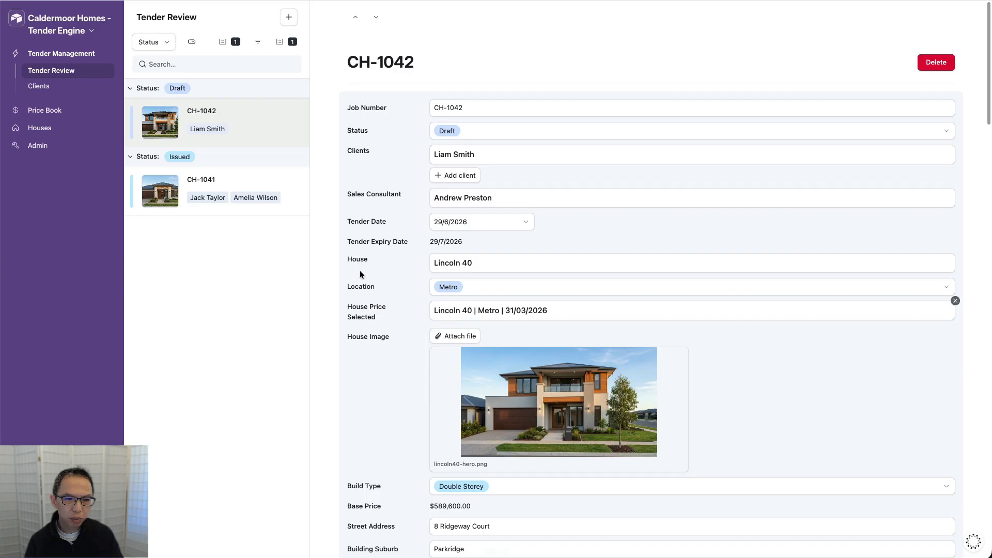
Examine the Lincoln 40 metro and regional entries in House Prices and return to the tender record
{"action": "left_click", "coordinate": [41, 130]}
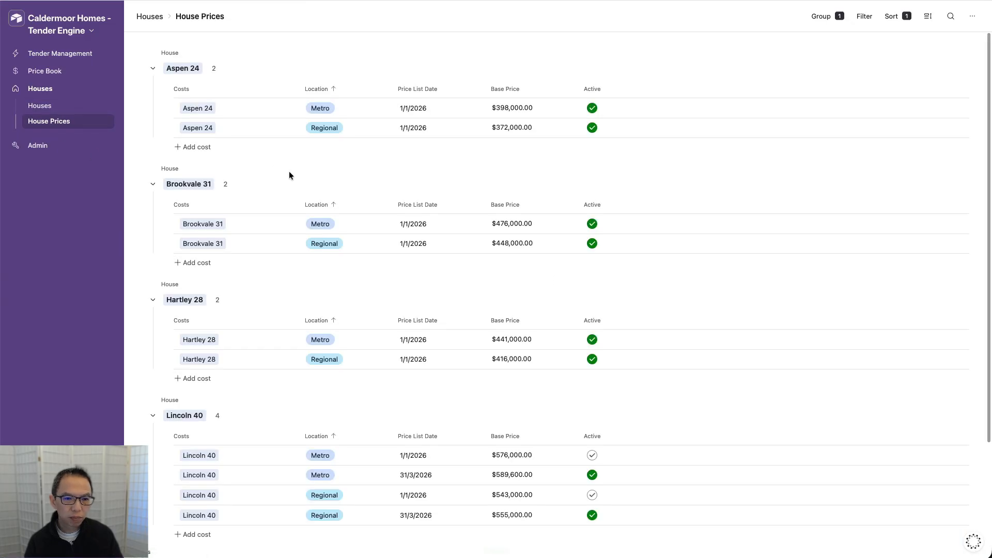
{"action": "scroll", "coordinate": [294, 304], "scroll_direction": "down", "scroll_amount": 5}
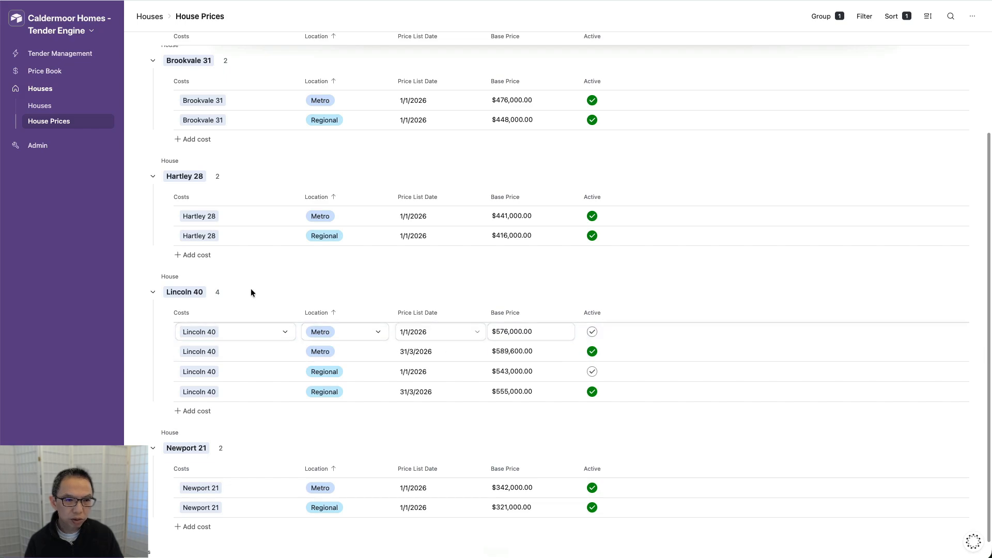
{"action": "left_click", "coordinate": [57, 53]}
Clear the house price selected on tender CH-1042 and reselect Lincoln 40 | Metro | 31/03/2026
{"action": "scroll", "coordinate": [584, 341], "scroll_direction": "down", "scroll_amount": 1}
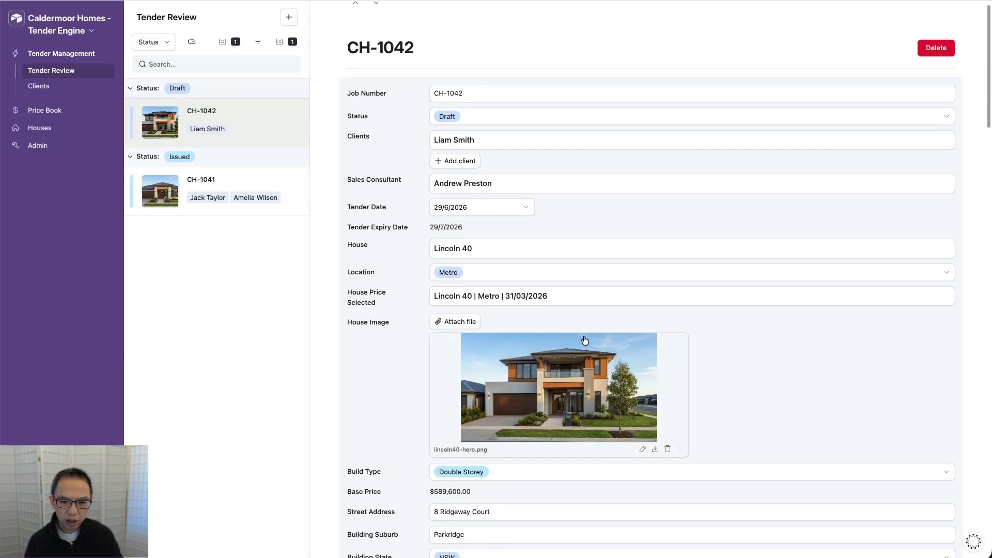
{"action": "left_click", "coordinate": [955, 289]}
{"action": "left_click", "coordinate": [468, 294]}
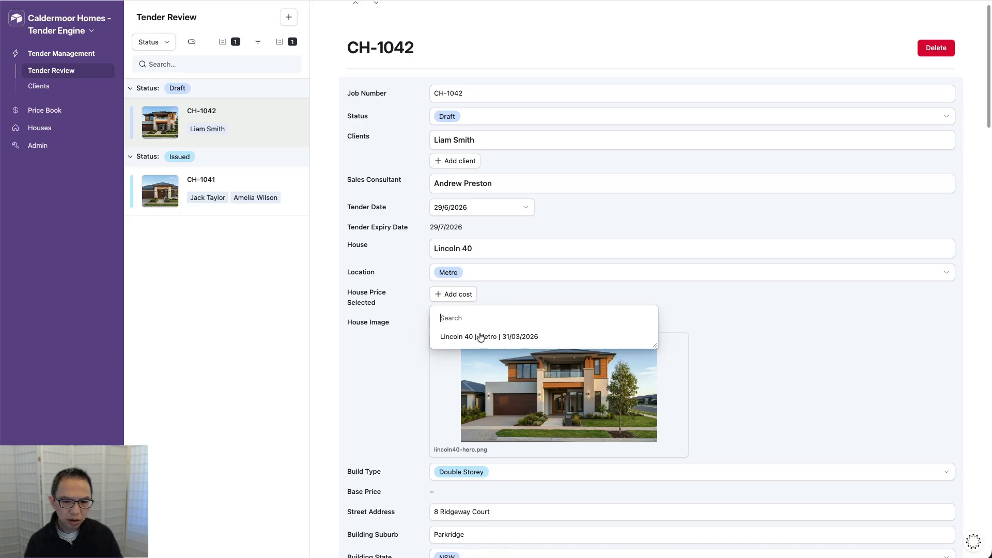
{"action": "left_click", "coordinate": [517, 342]}
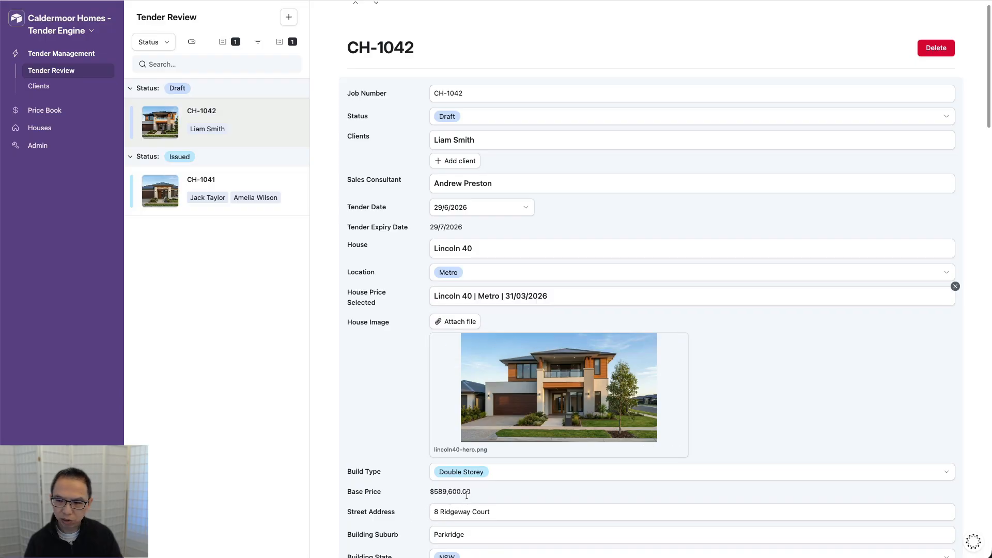
Add an item to the Electrical tender section using source item EV03, the additional double general power outlet
{"action": "scroll", "coordinate": [642, 274], "scroll_direction": "down", "scroll_amount": 10}
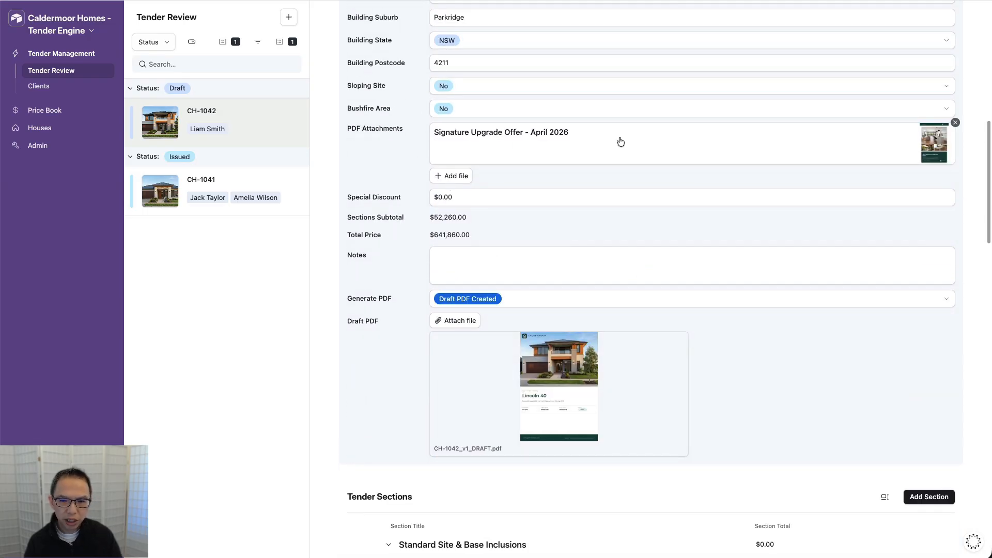
{"action": "scroll", "coordinate": [424, 265], "scroll_direction": "down", "scroll_amount": 8}
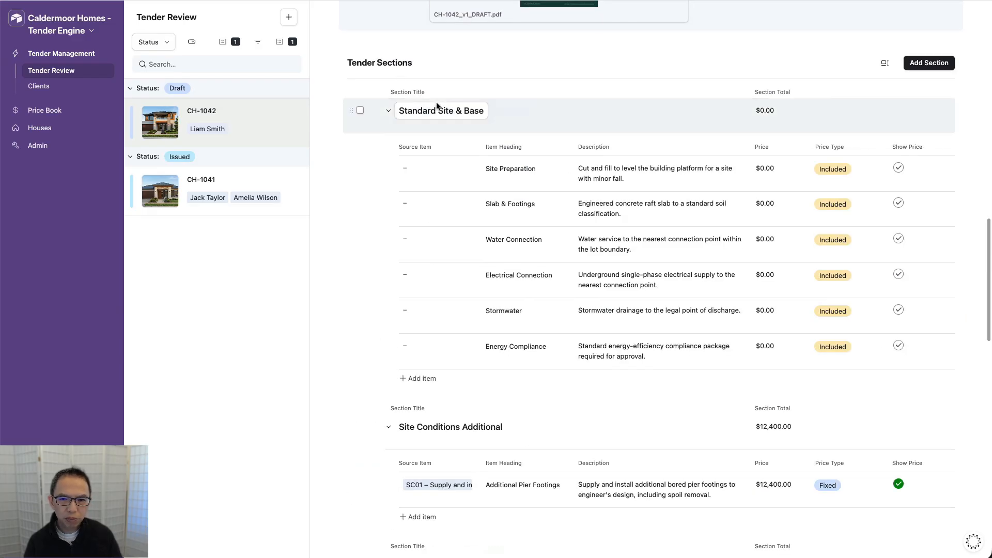
{"action": "scroll", "coordinate": [352, 184], "scroll_direction": "down", "scroll_amount": 7}
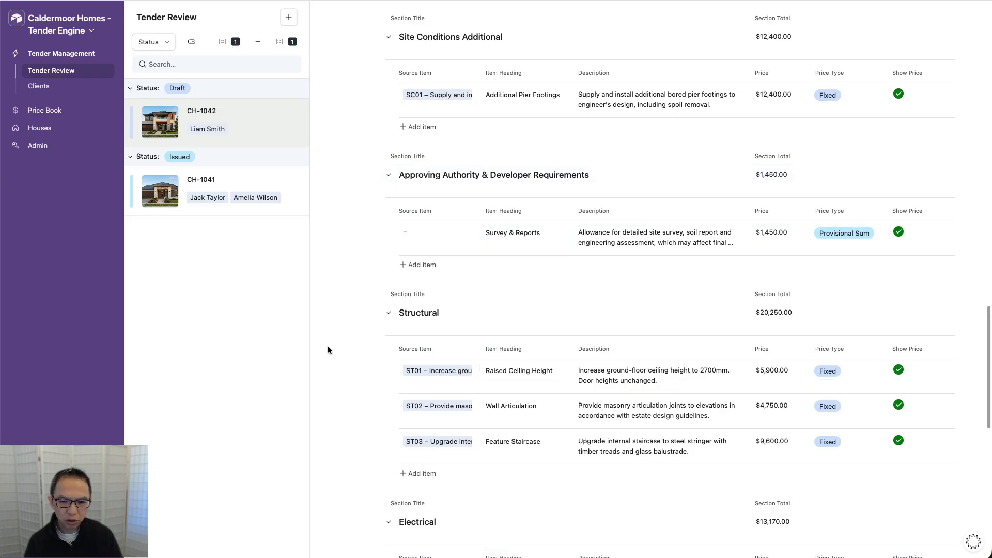
{"action": "scroll", "coordinate": [331, 350], "scroll_direction": "down", "scroll_amount": 8}
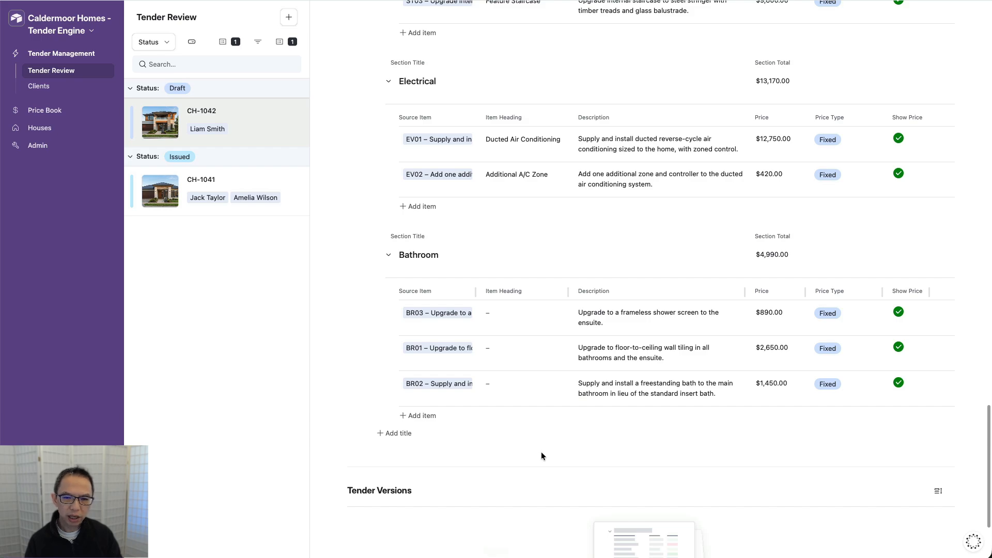
{"action": "left_click", "coordinate": [417, 206]}
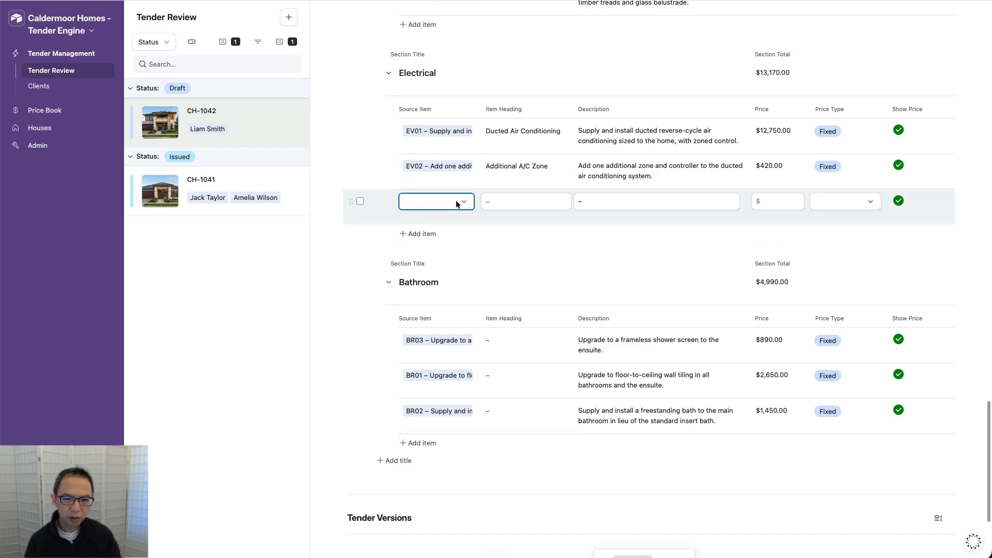
{"action": "left_click", "coordinate": [456, 203]}
{"action": "left_click", "coordinate": [460, 278]}
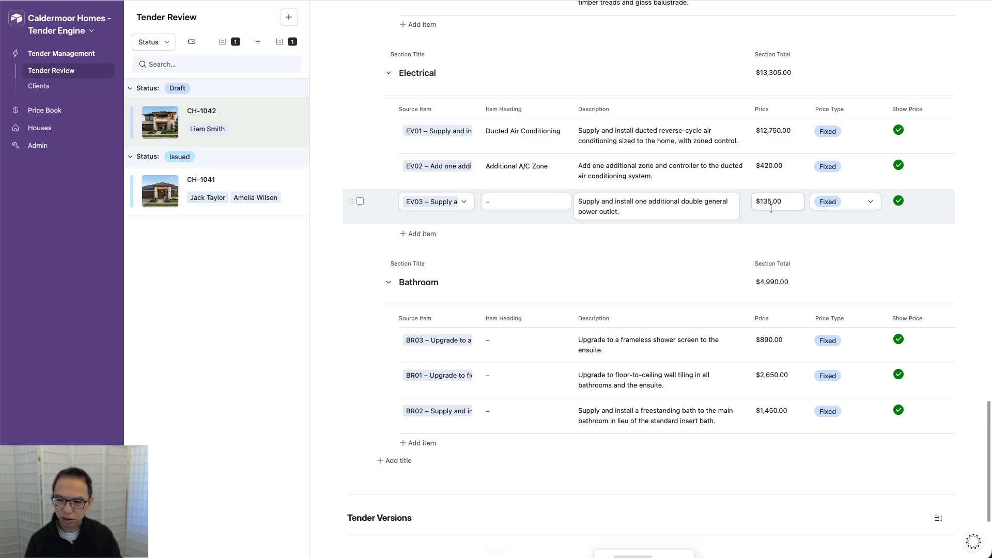
Generate a new draft PDF for tender CH-1042 with the Generate Draft PDF option
{"action": "scroll", "coordinate": [627, 241], "scroll_direction": "up", "scroll_amount": 15}
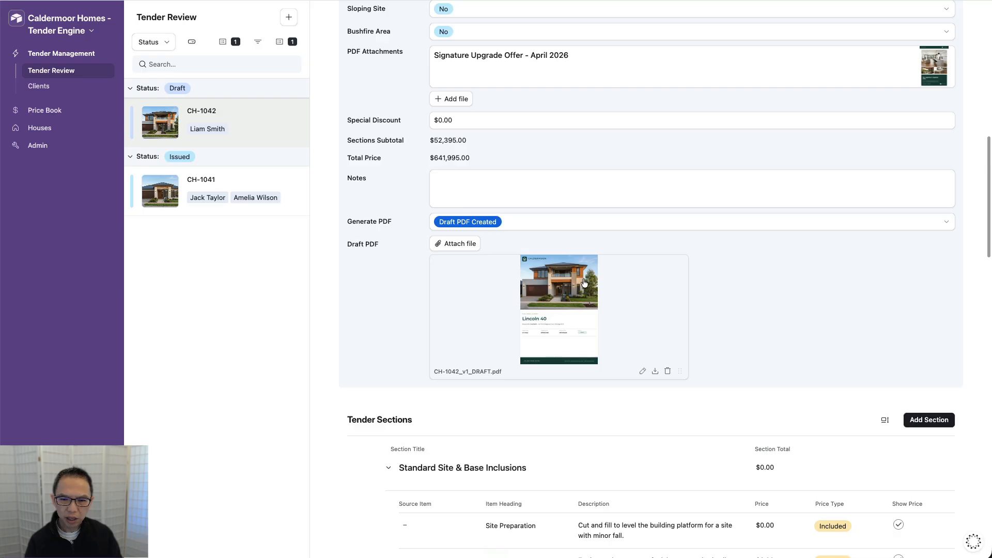
{"action": "left_click", "coordinate": [592, 224]}
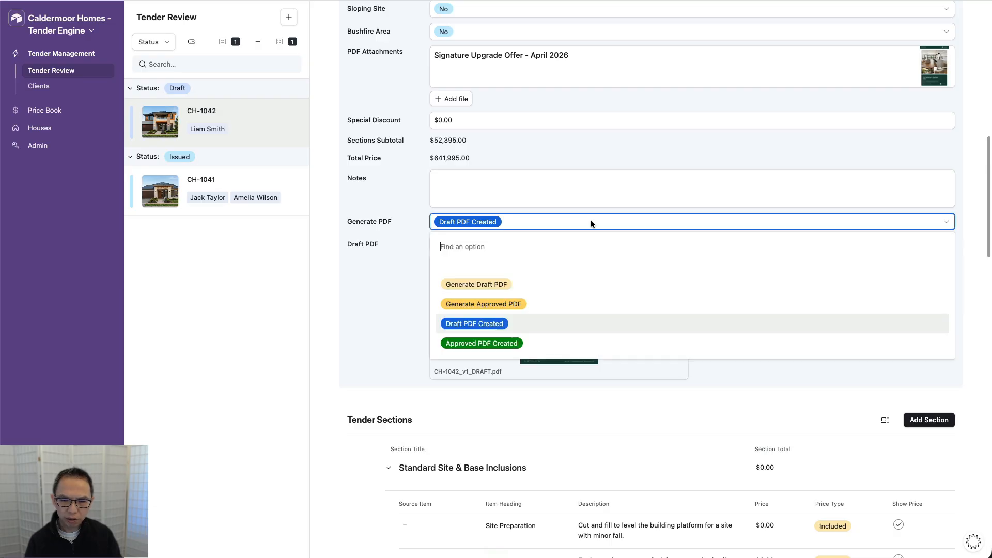
{"action": "left_click", "coordinate": [542, 283]}
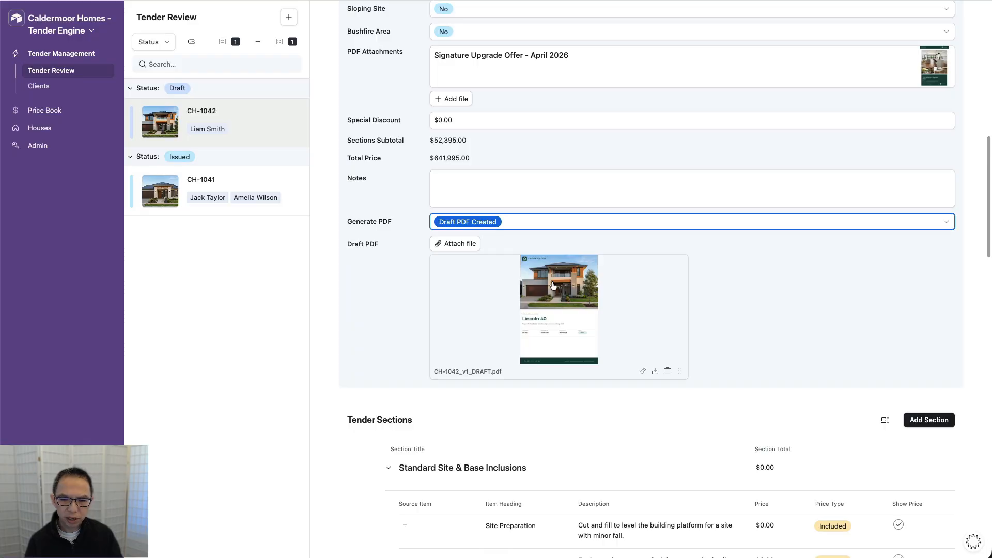
Open CH-1042_v1_DRAFT.pdf, review the total price and itemised inclusions and variations, and close the preview
{"action": "left_click", "coordinate": [553, 285]}
{"action": "scroll", "coordinate": [558, 229], "scroll_direction": "down", "scroll_amount": 20}
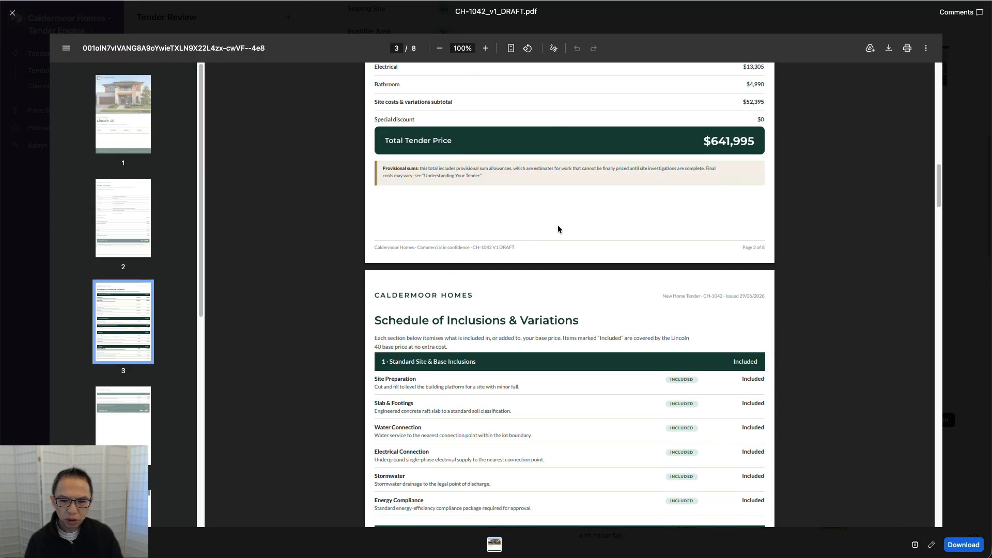
{"action": "scroll", "coordinate": [558, 229], "scroll_direction": "down", "scroll_amount": 2}
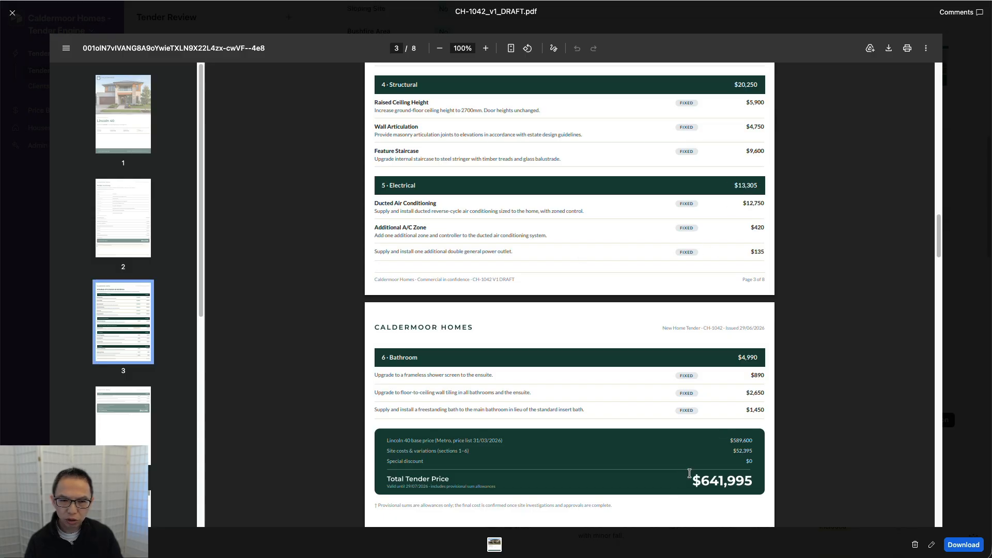
{"action": "key", "text": "Escape"}
Prefix the Ducted Air Conditioning description in the Electrical section with "2 x" and set its price to 25500
{"action": "scroll", "coordinate": [637, 256], "scroll_direction": "down", "scroll_amount": 12}
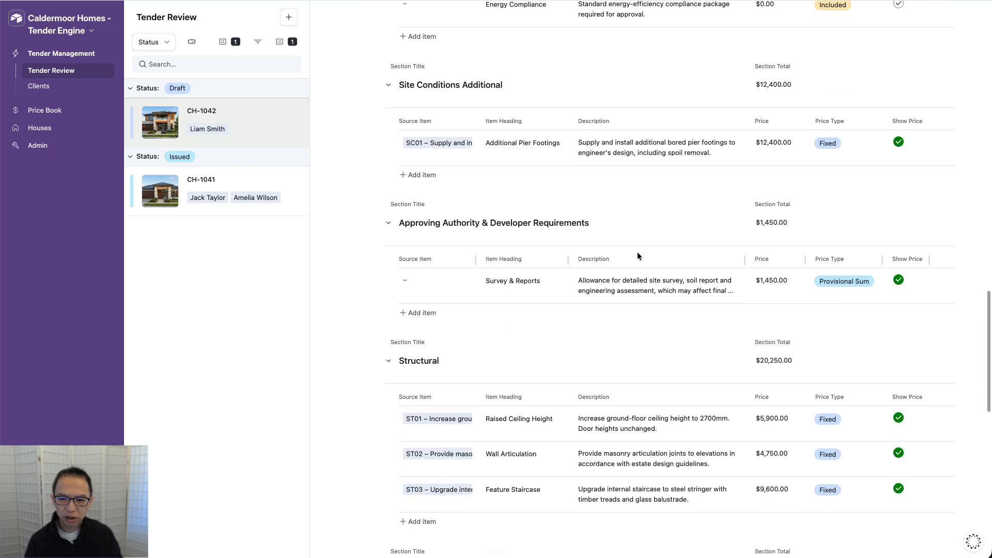
{"action": "scroll", "coordinate": [637, 256], "scroll_direction": "down", "scroll_amount": 5}
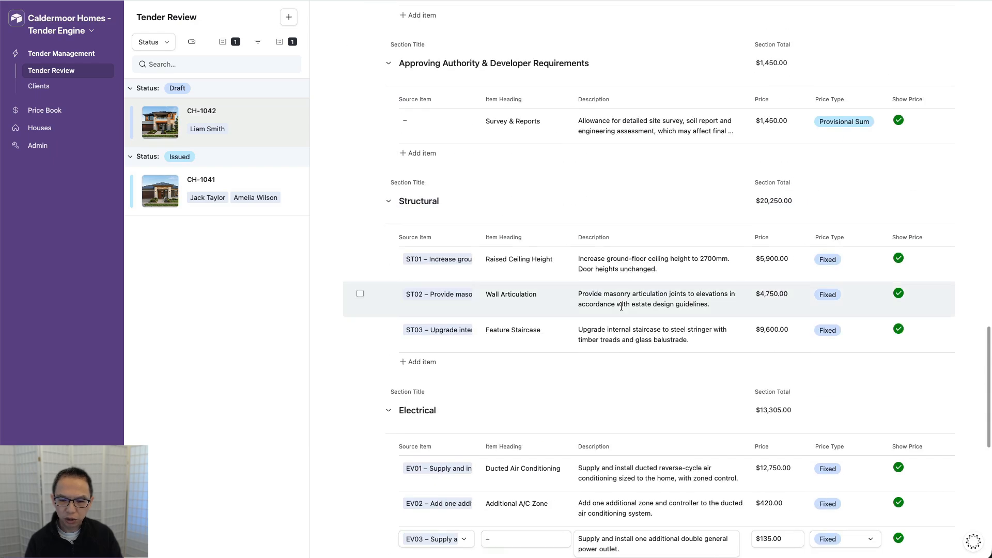
{"action": "scroll", "coordinate": [622, 305], "scroll_direction": "down", "scroll_amount": 6}
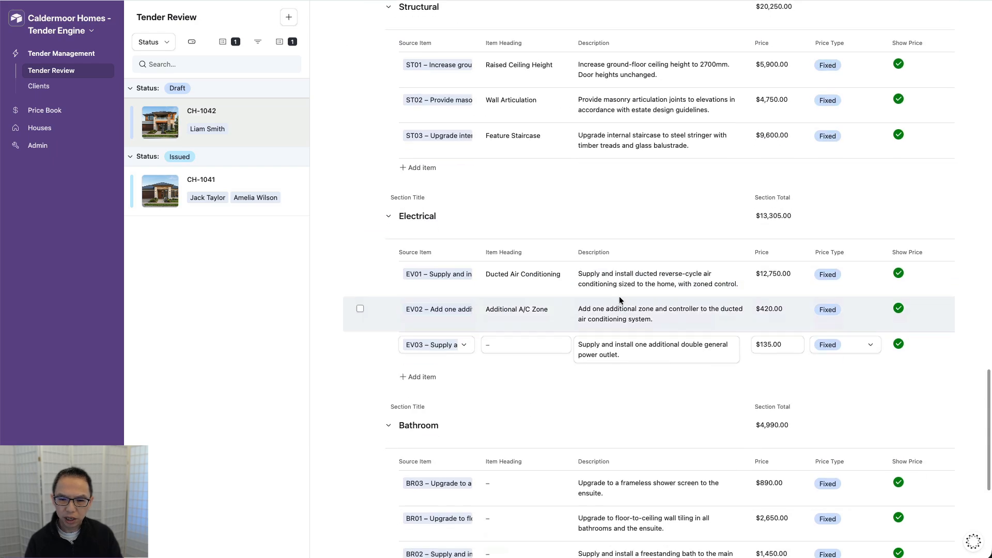
{"action": "left_click", "coordinate": [579, 273]}
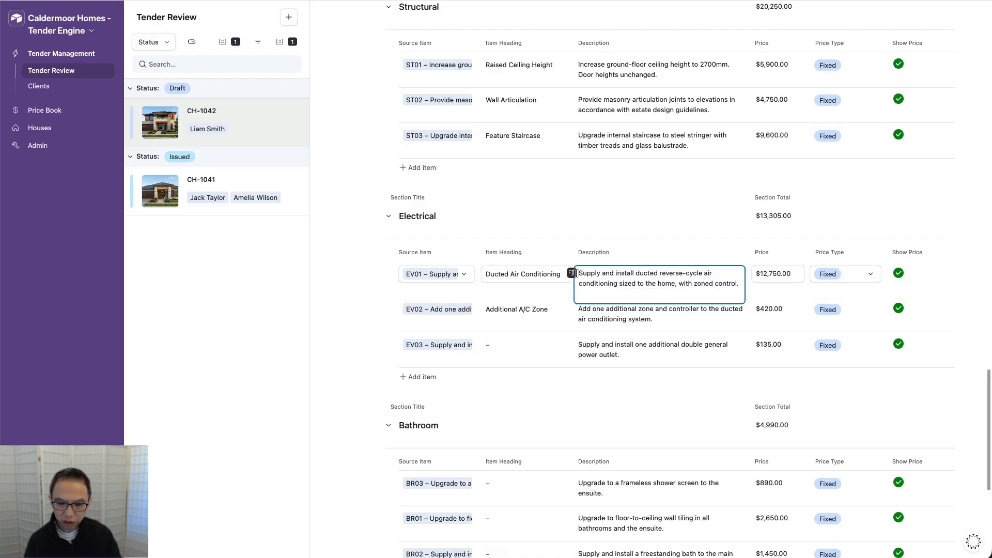
{"action": "type", "text": "2 x"}
{"action": "left_click", "coordinate": [769, 282]}
{"action": "type", "text": "25500"}
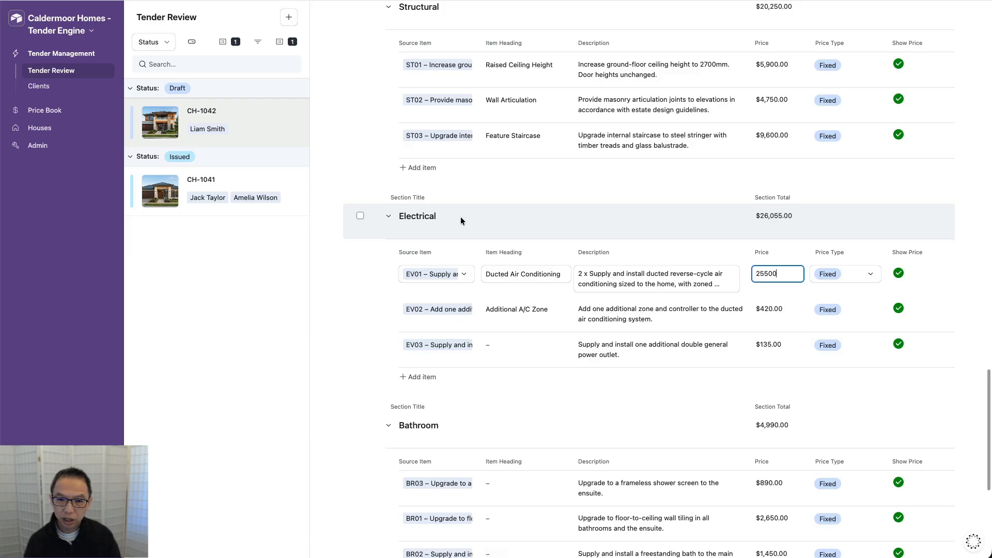
{"action": "left_click", "coordinate": [317, 280]}
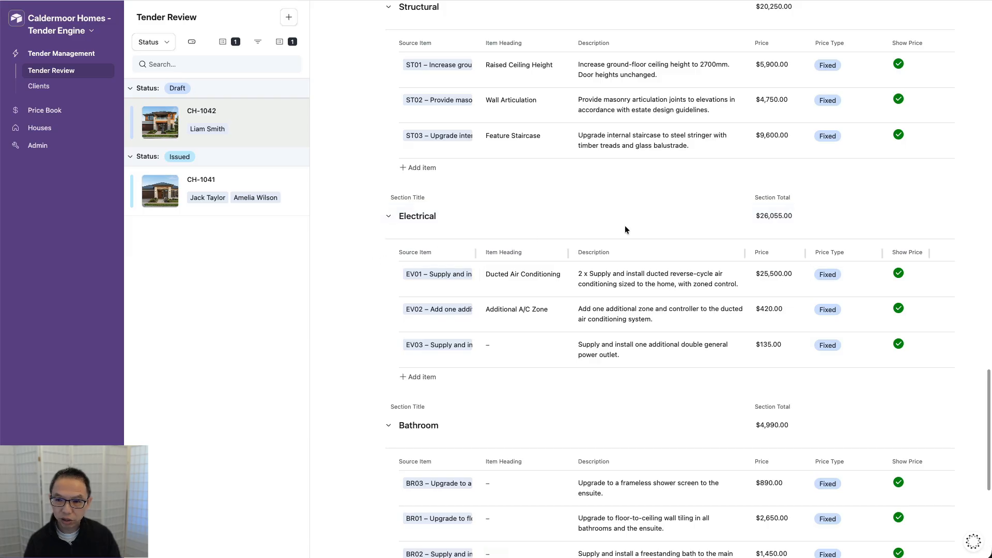
Generate the final PDF for tender CH-1042 with the Generate Approved PDF option
{"action": "scroll", "coordinate": [739, 249], "scroll_direction": "up", "scroll_amount": 20}
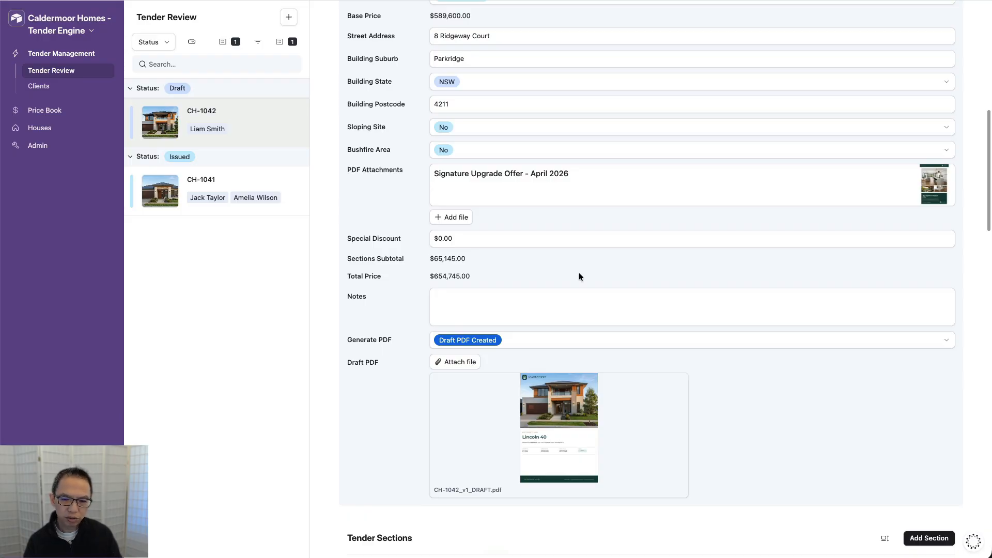
{"action": "left_click", "coordinate": [554, 339]}
{"action": "left_click", "coordinate": [514, 421]}
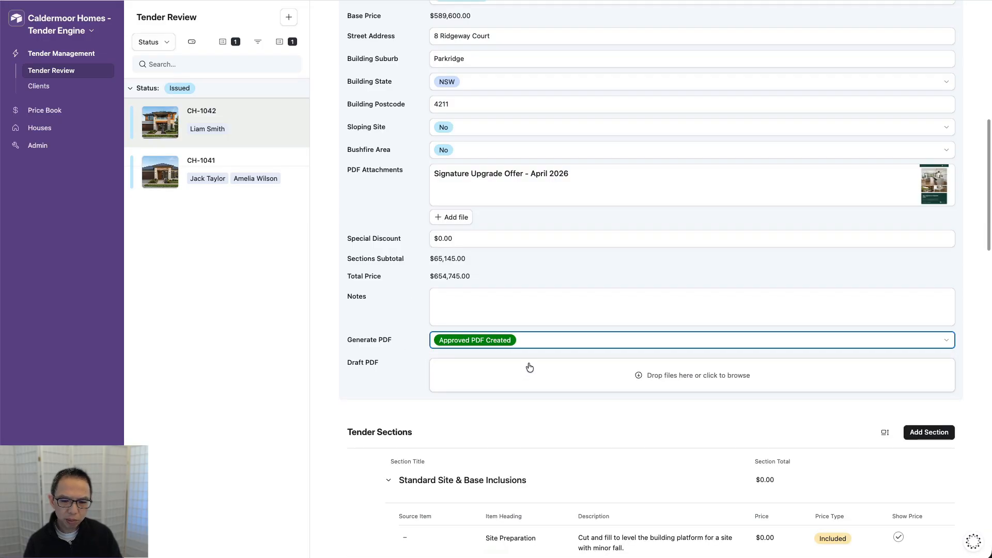
Open the issued version 1 PDF from Tender Versions, review its cover and itemised sections, and reopen it at the cover page
{"action": "scroll", "coordinate": [530, 368], "scroll_direction": "down", "scroll_amount": 20}
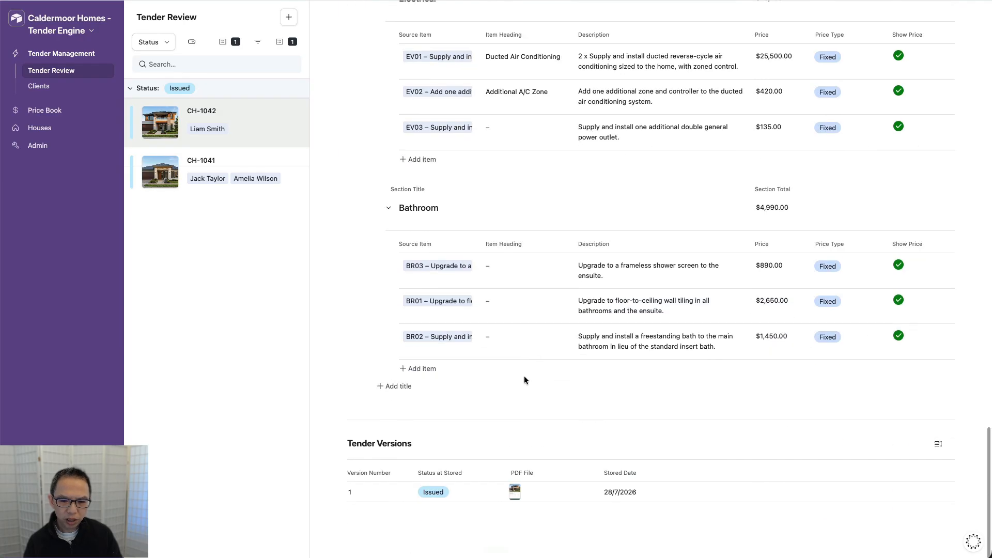
{"action": "left_click", "coordinate": [515, 496]}
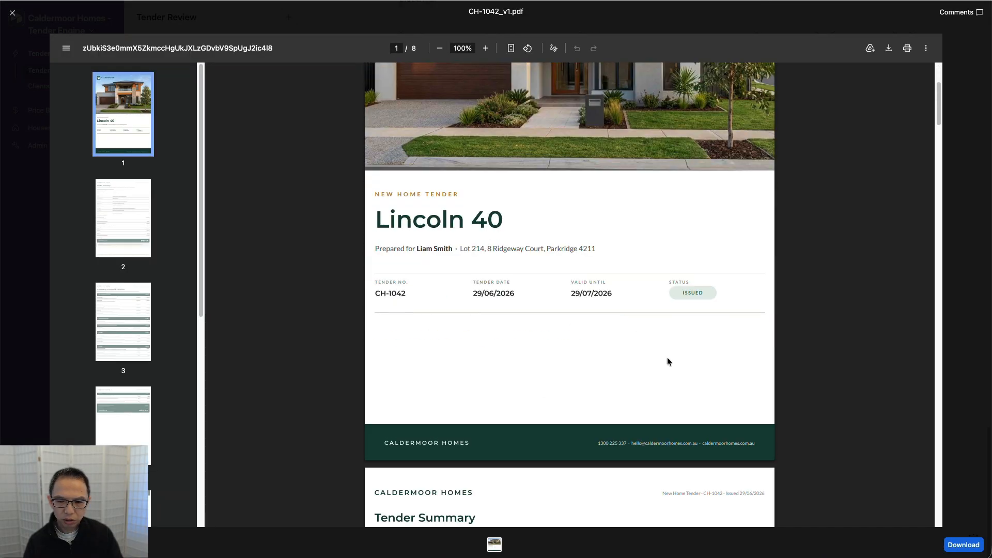
{"action": "scroll", "coordinate": [592, 267], "scroll_direction": "down", "scroll_amount": 20}
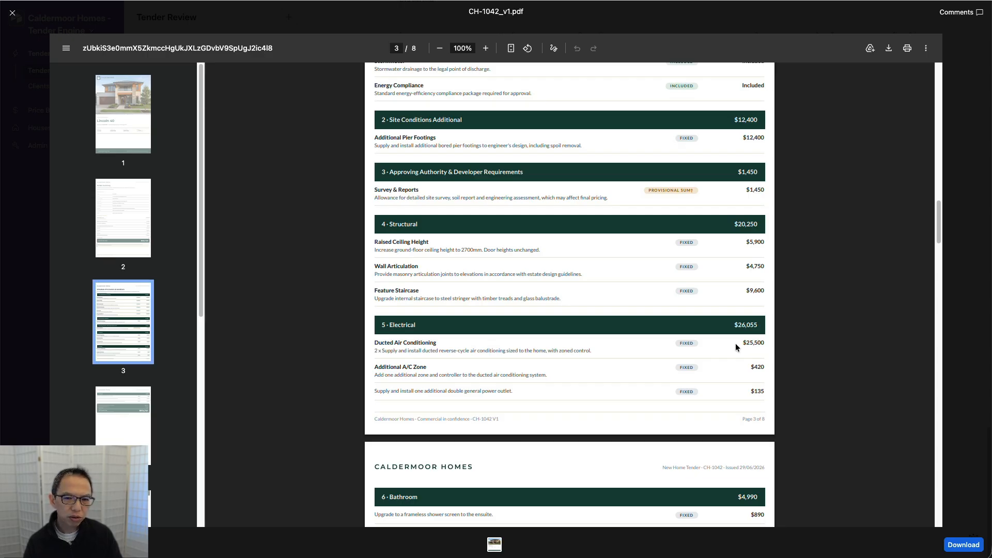
{"action": "key", "text": "Escape"}
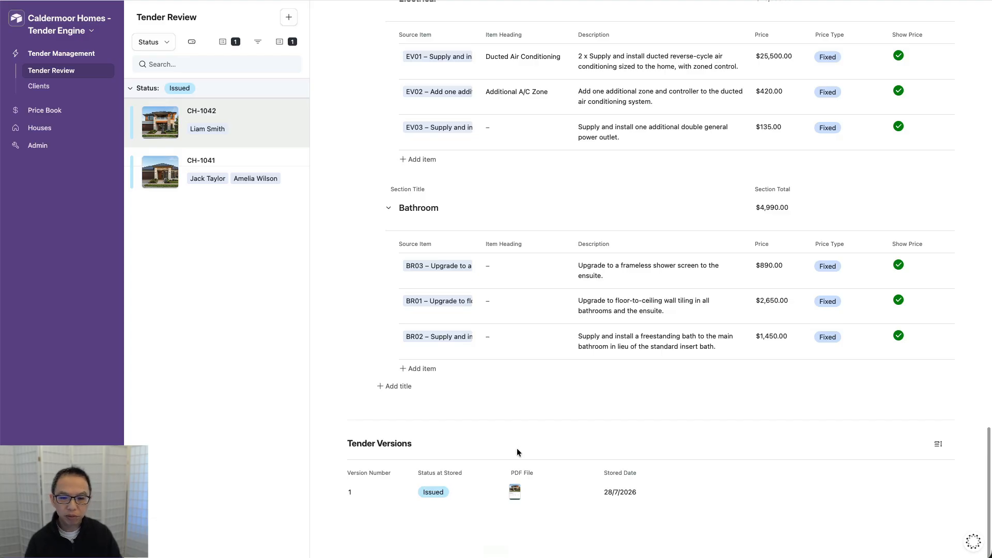
{"action": "left_click", "coordinate": [514, 492]}
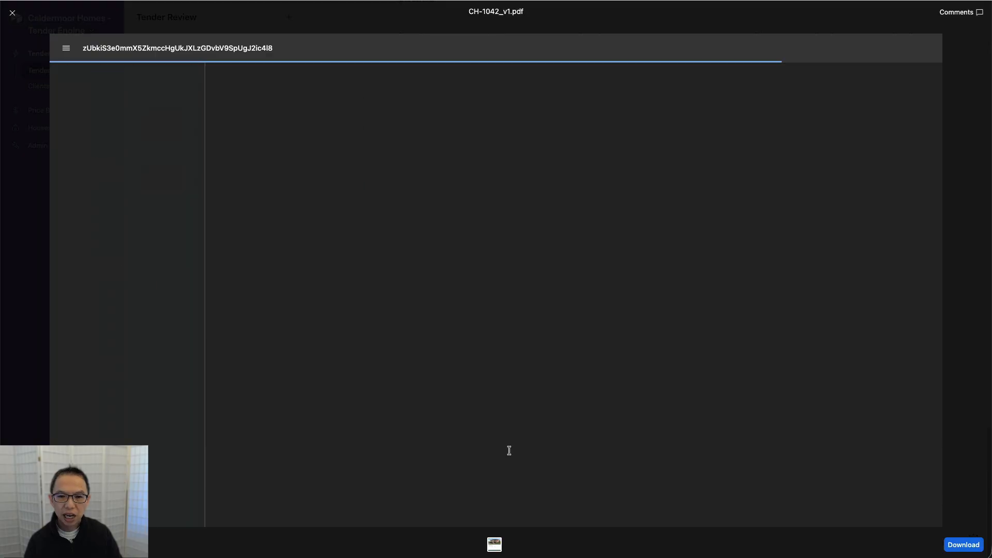
{"action": "scroll", "coordinate": [510, 282], "scroll_direction": "down", "scroll_amount": 1}
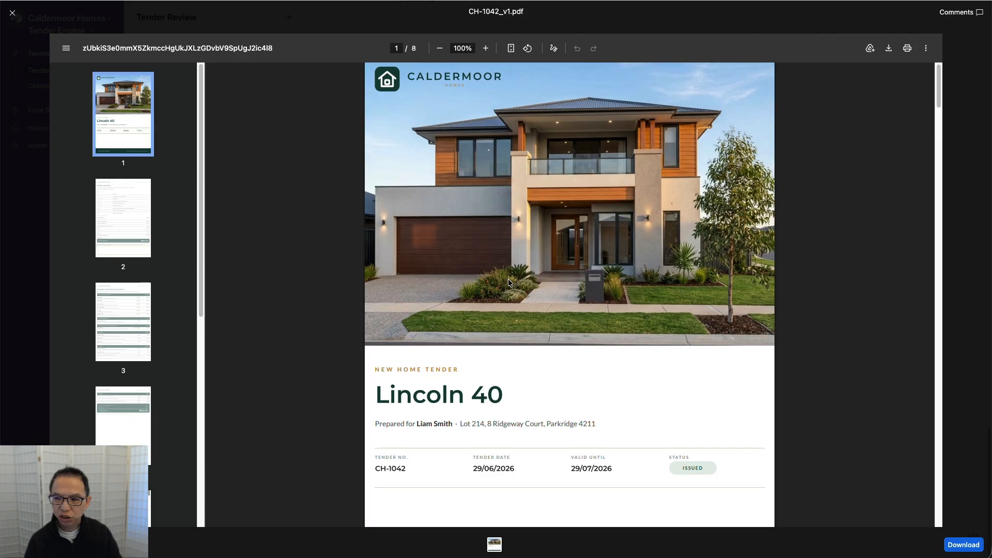